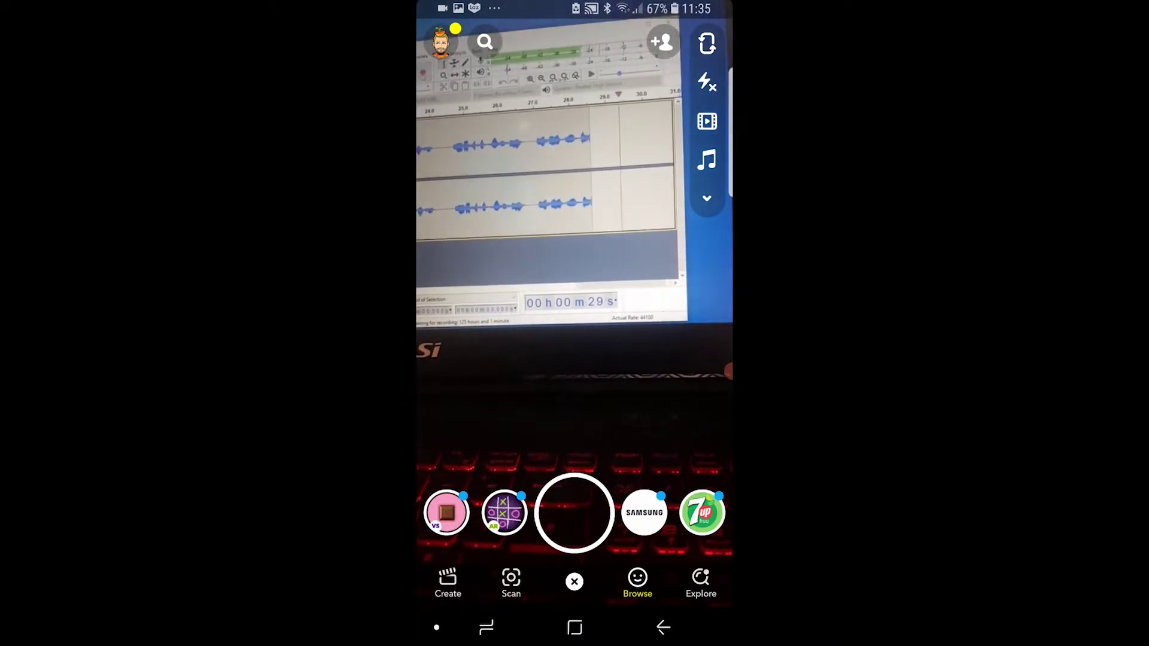
# Open Add Friends from the add-friend icon at the top of the camera screen.
pyautogui.click(661, 42)
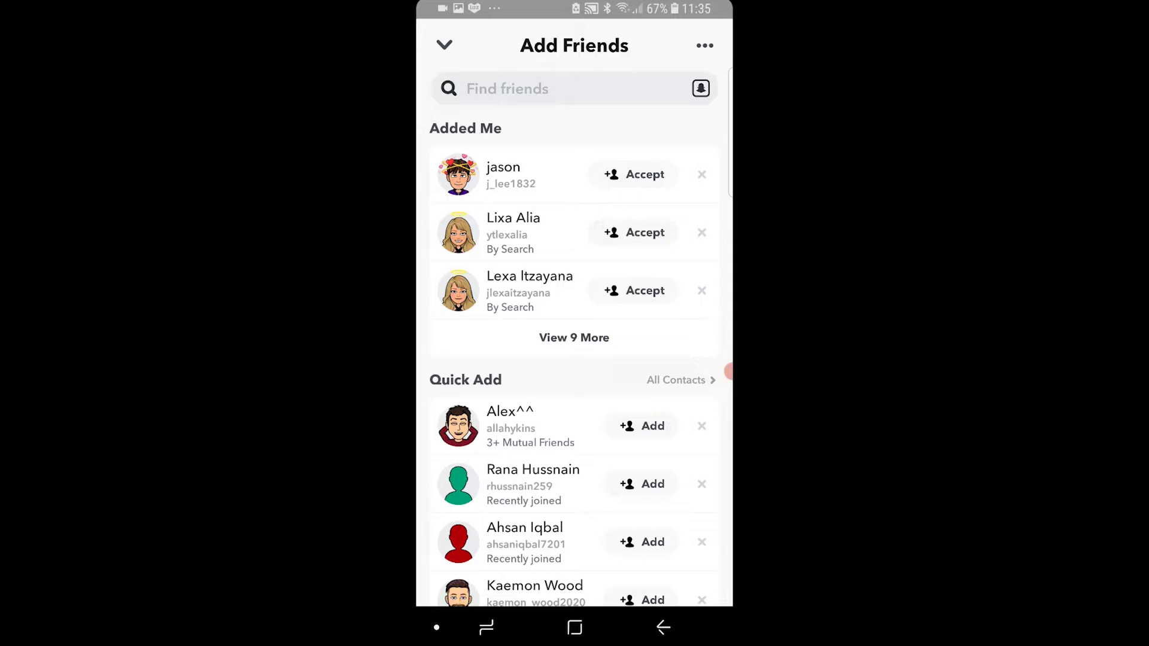
# Scan the saved Snapcode screenshot from the camera-roll photo grid.
pyautogui.click(701, 88)
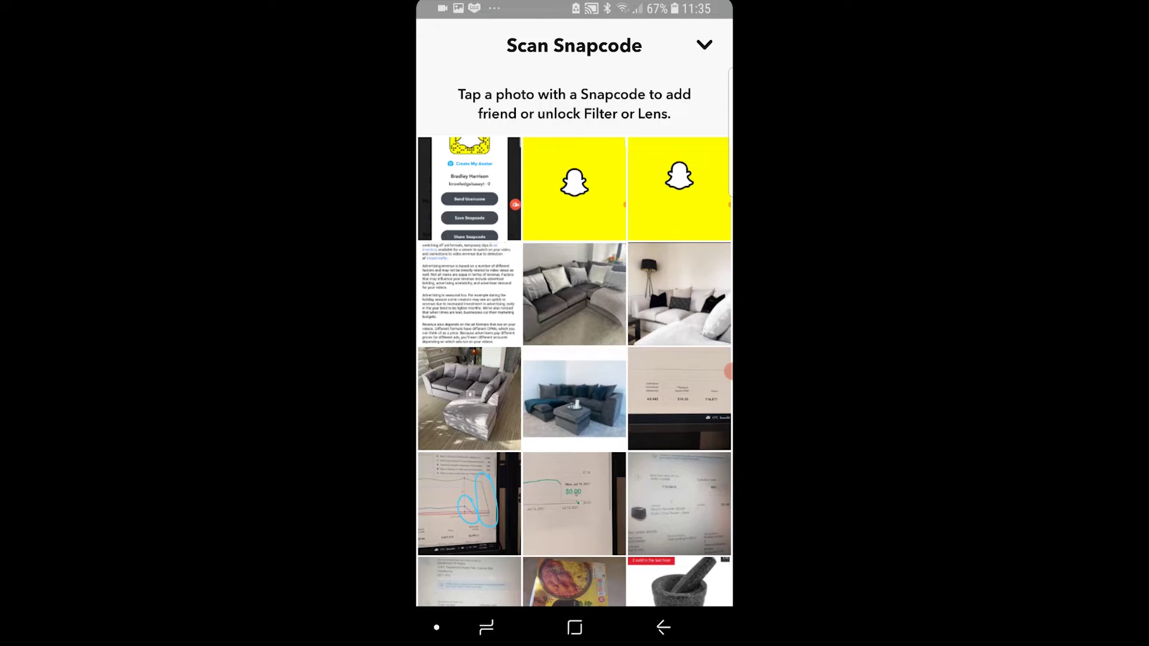
pyautogui.click(469, 189)
# Close the photo grid and Add Friends to return to the live camera.
pyautogui.click(663, 628)
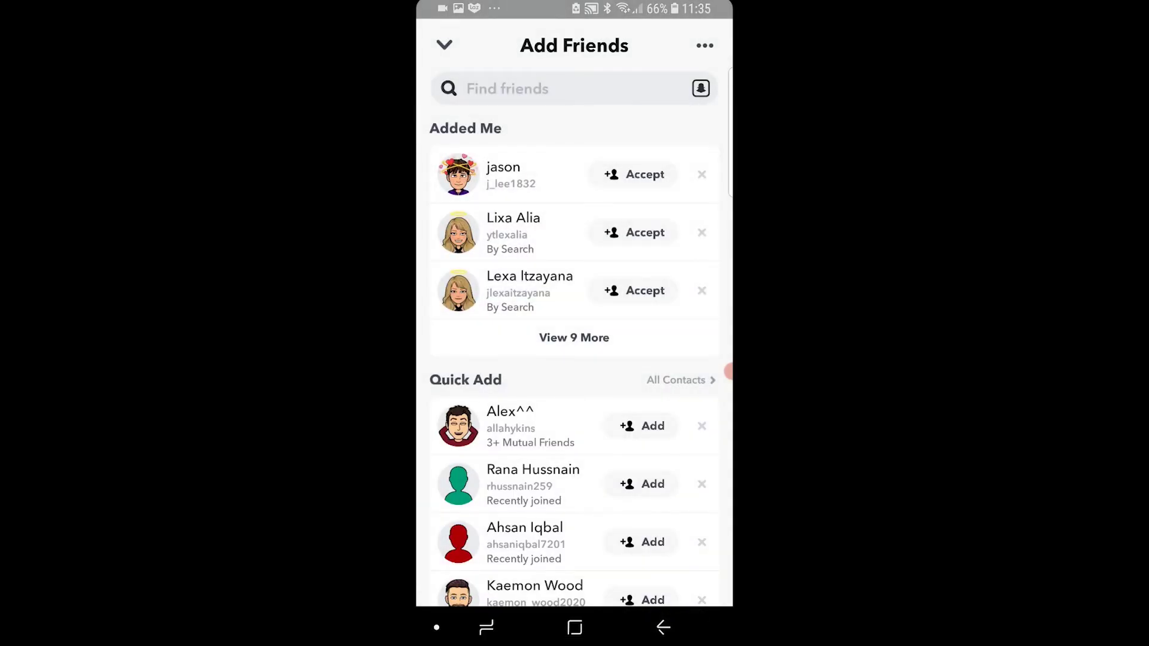
pyautogui.click(664, 628)
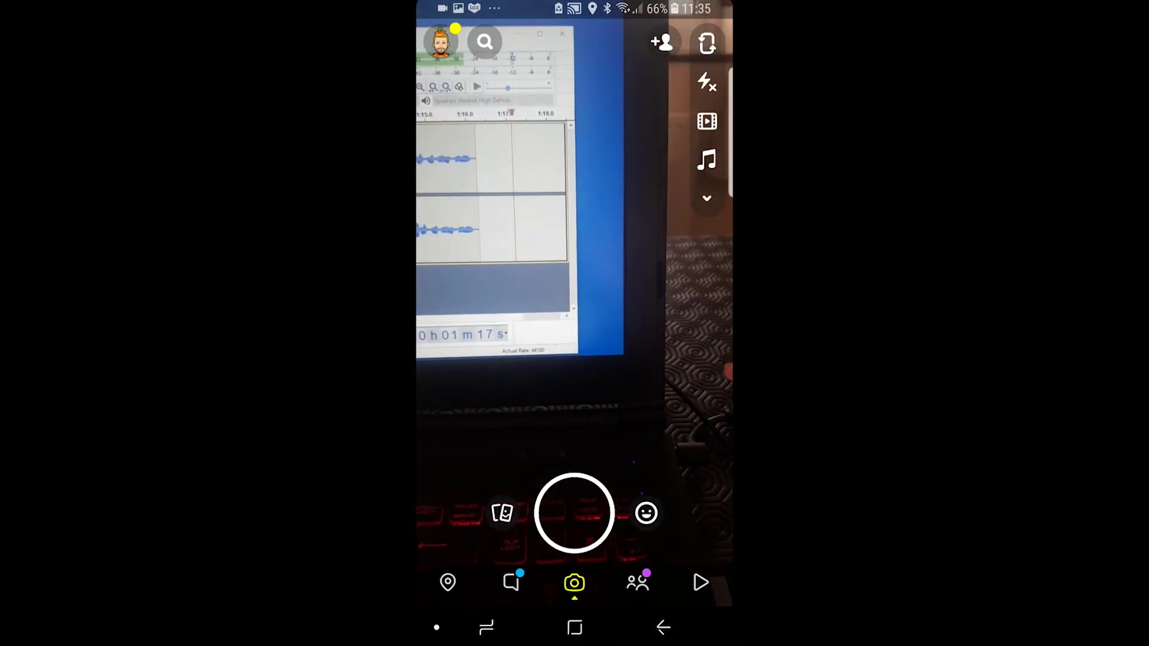